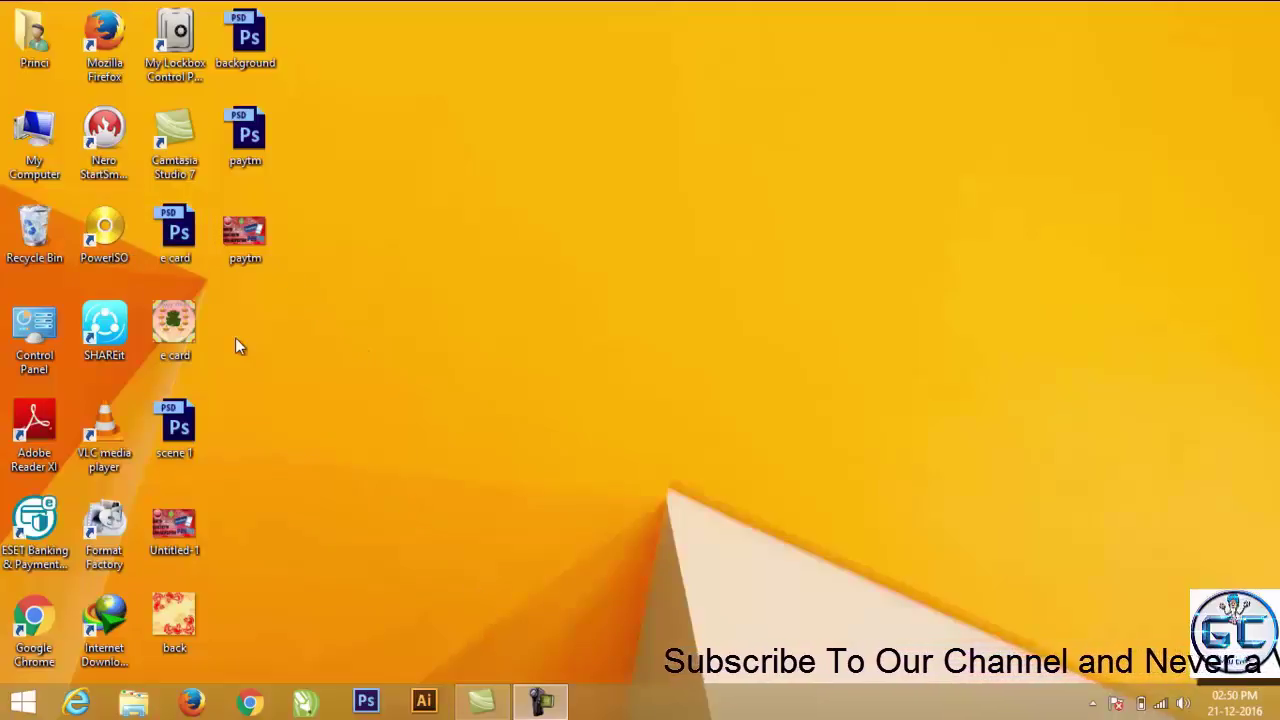
Launch PowerISO and continue with the unregistered version.
double_click(116, 257)
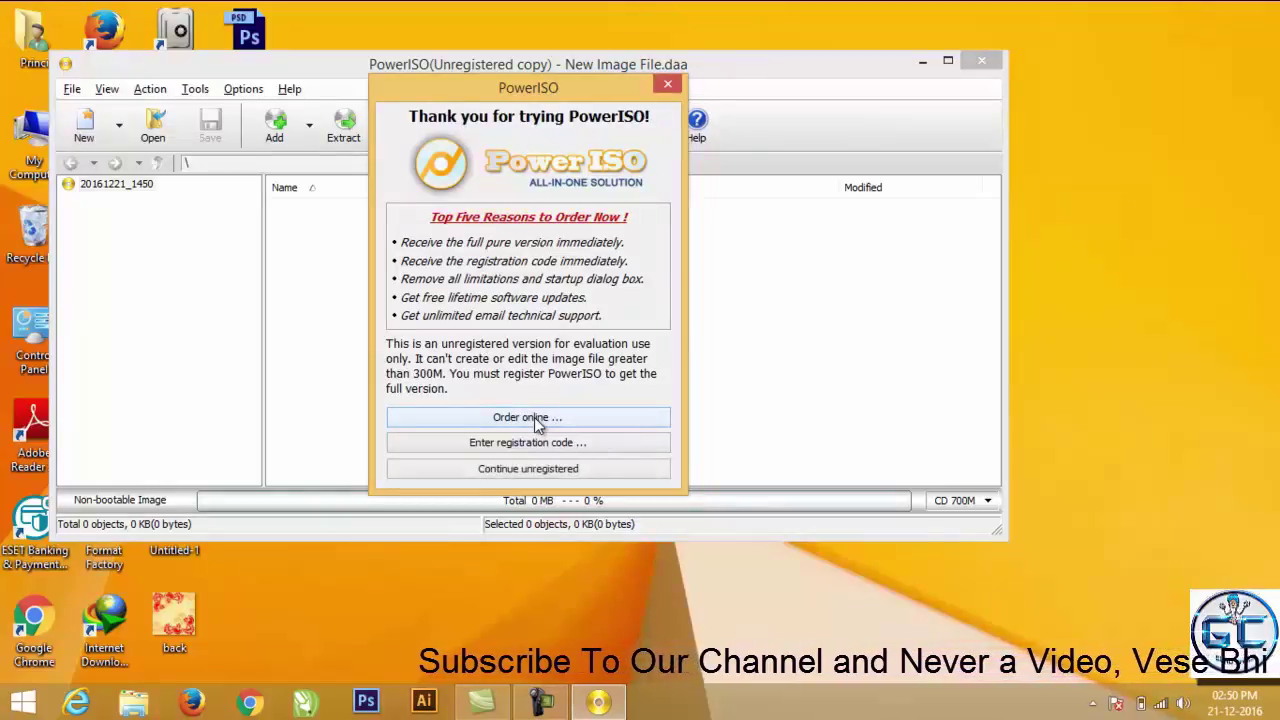
click(530, 474)
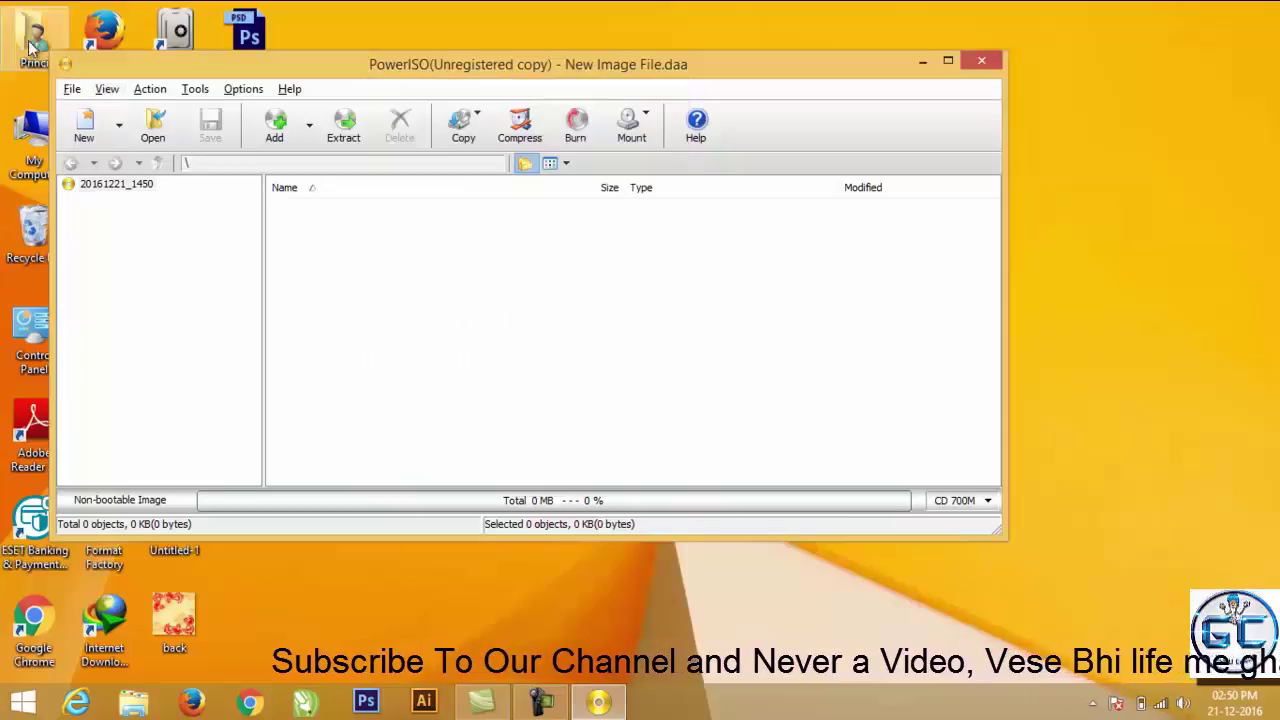
Quick-format the WINDOW 8 (H:) USB drive as FAT32 with 4096-byte allocation units, accepting the erasure of all its data.
double_click(28, 132)
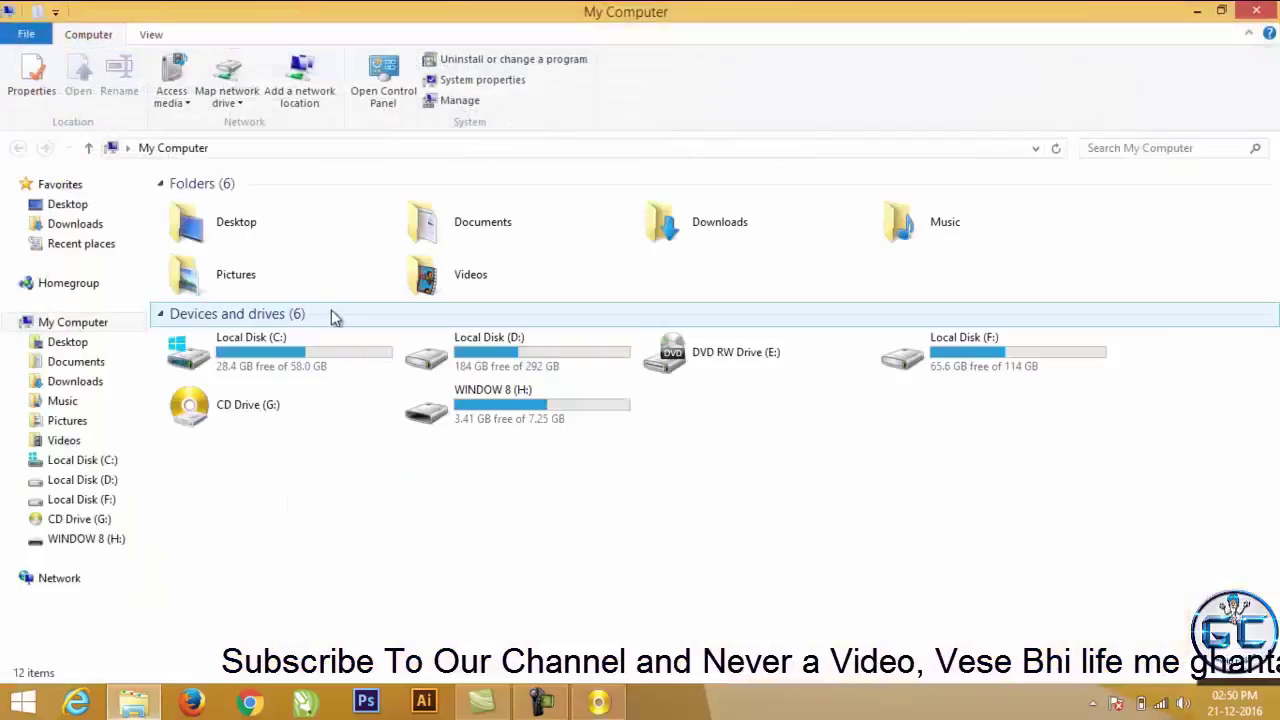
click(512, 396)
right_click(511, 396)
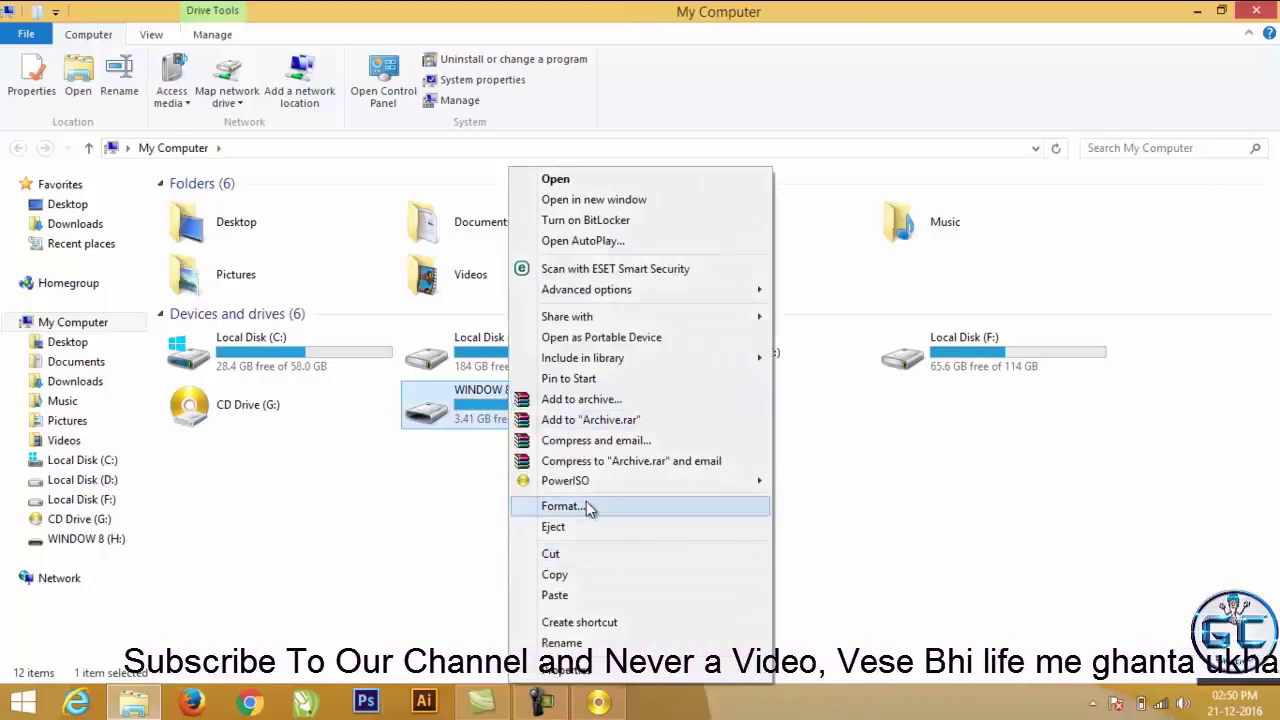
click(586, 506)
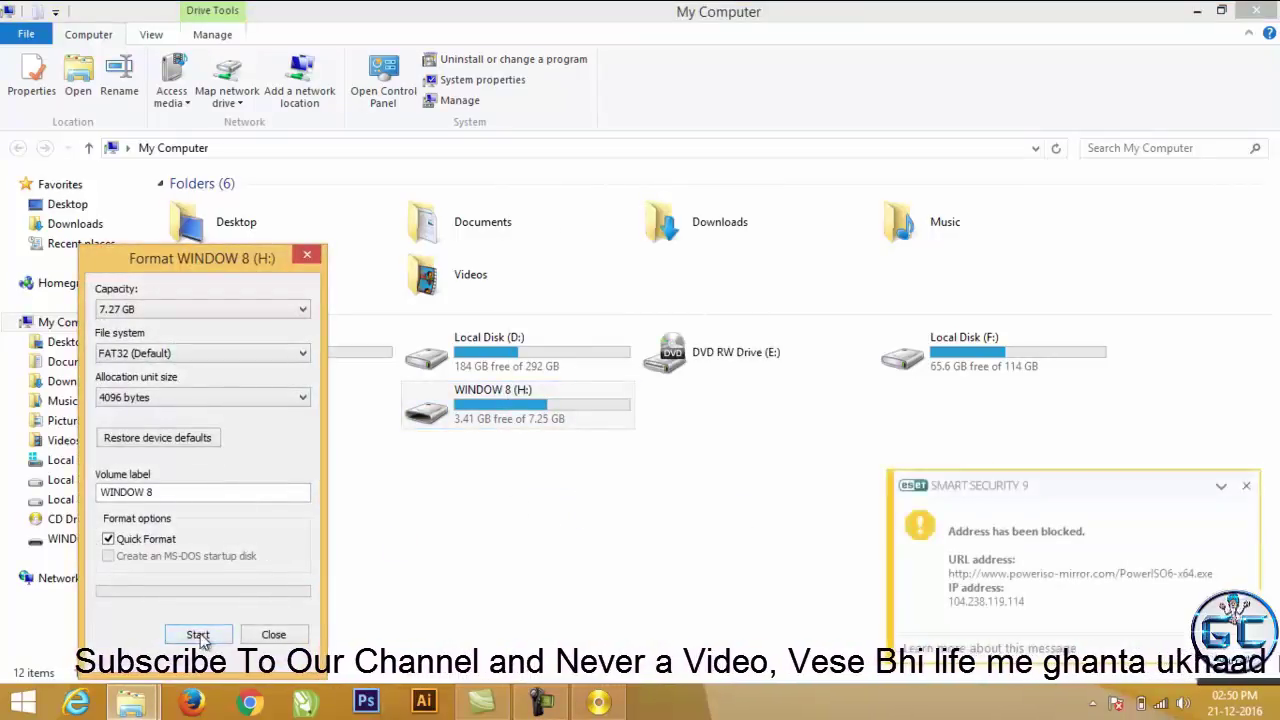
click(197, 637)
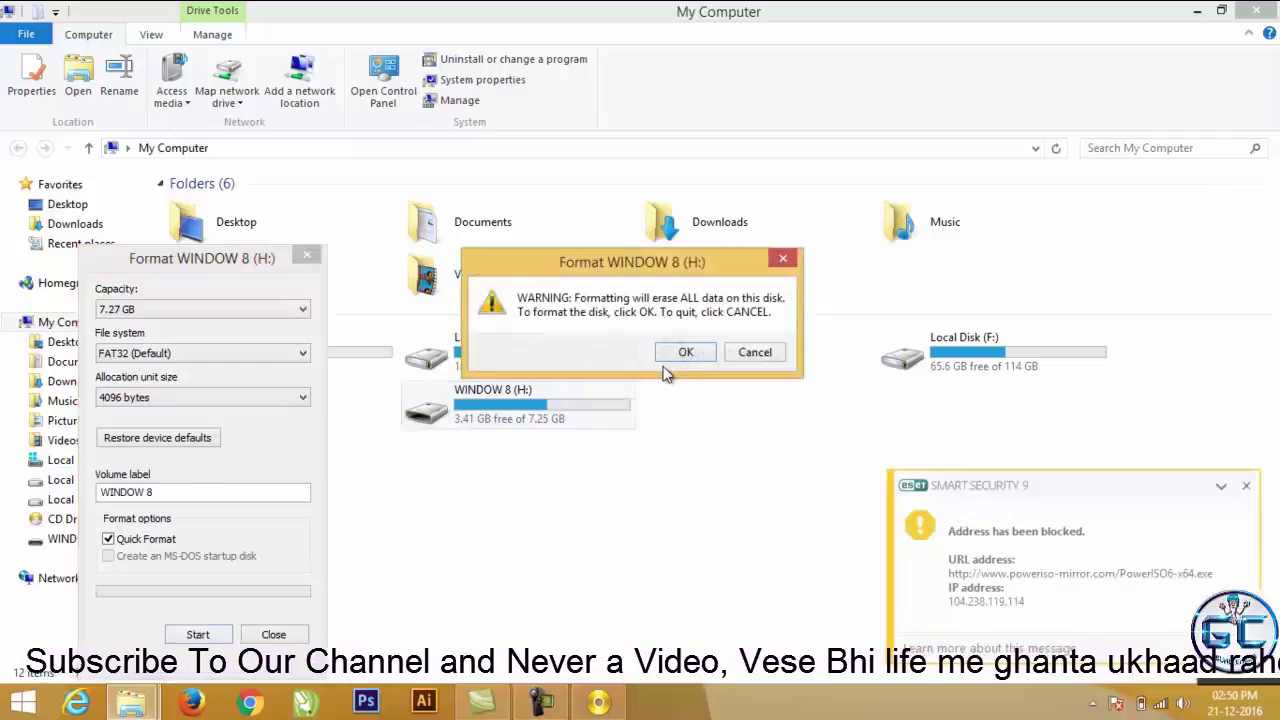
click(682, 355)
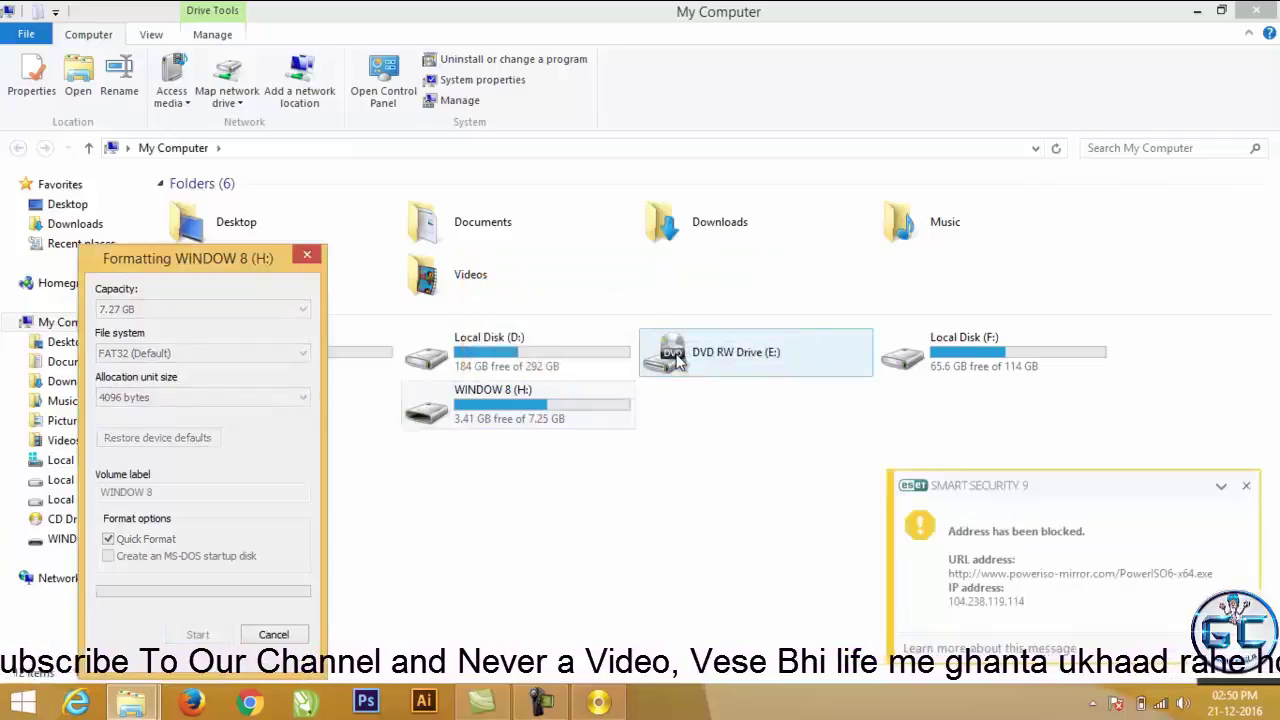
click(1197, 10)
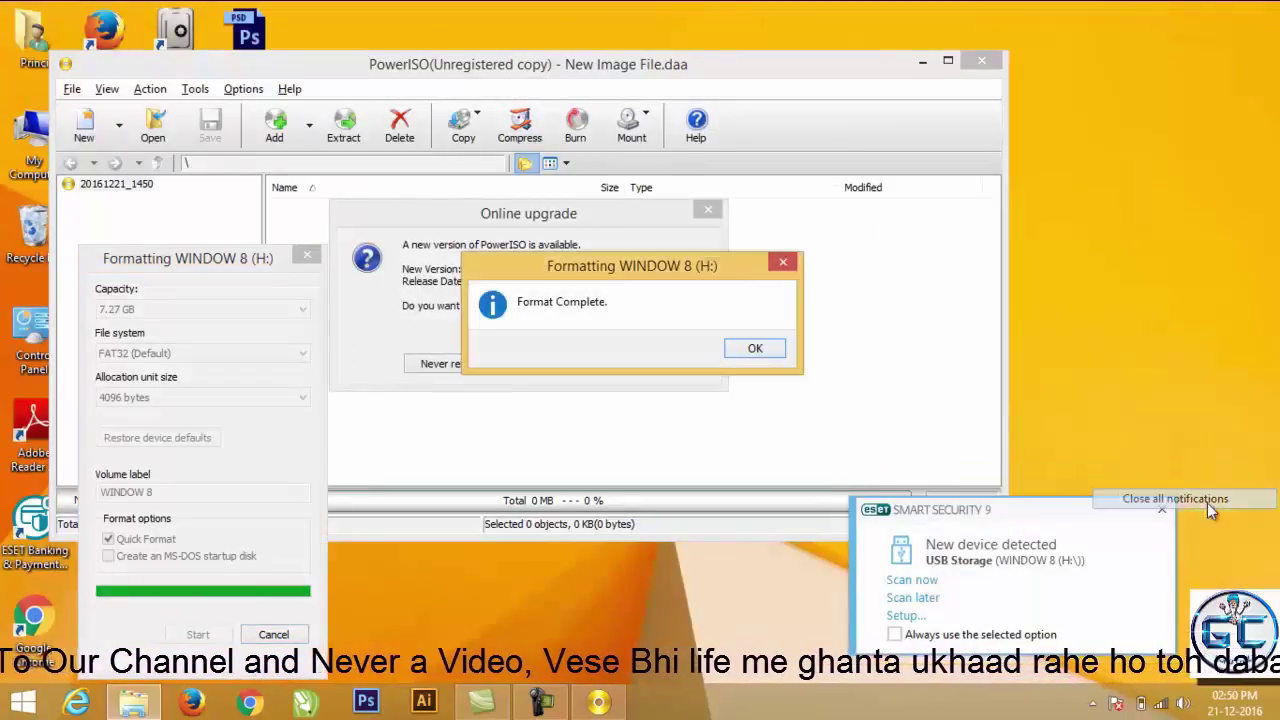
click(755, 348)
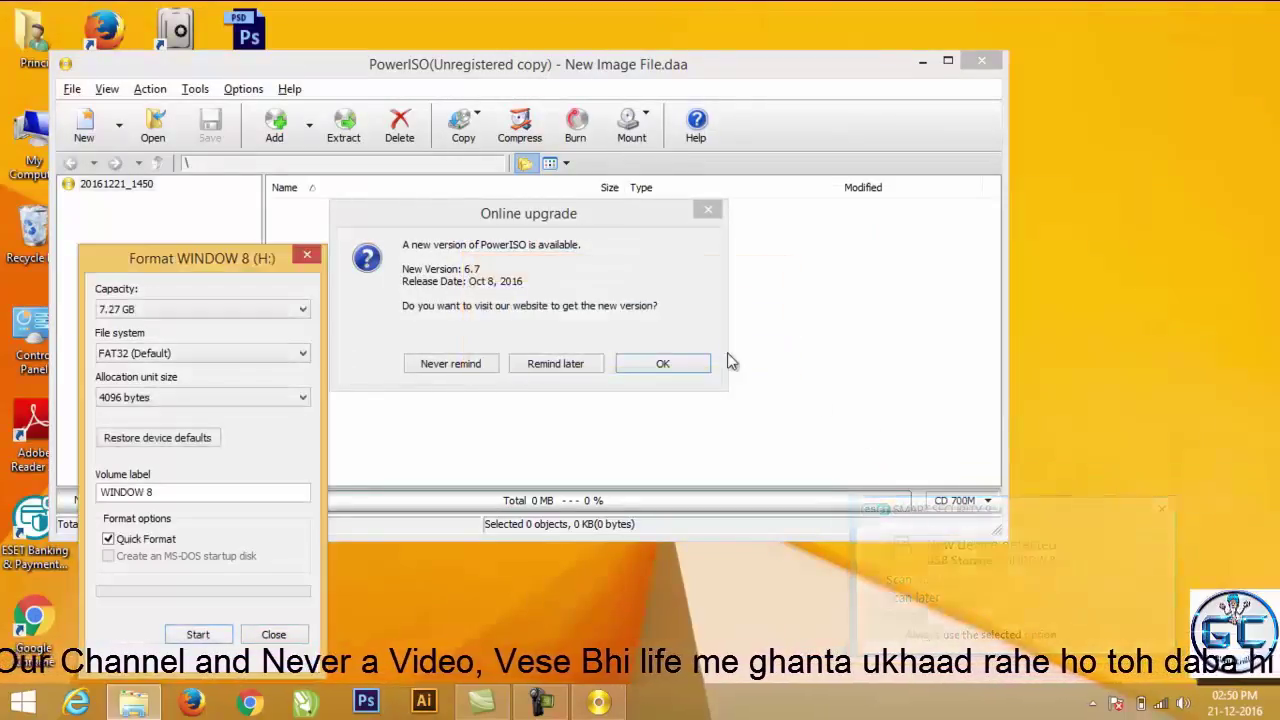
Clear the PowerISO upgrade prompt, and close the drive's Format dialog and the PowerISO web page.
click(663, 364)
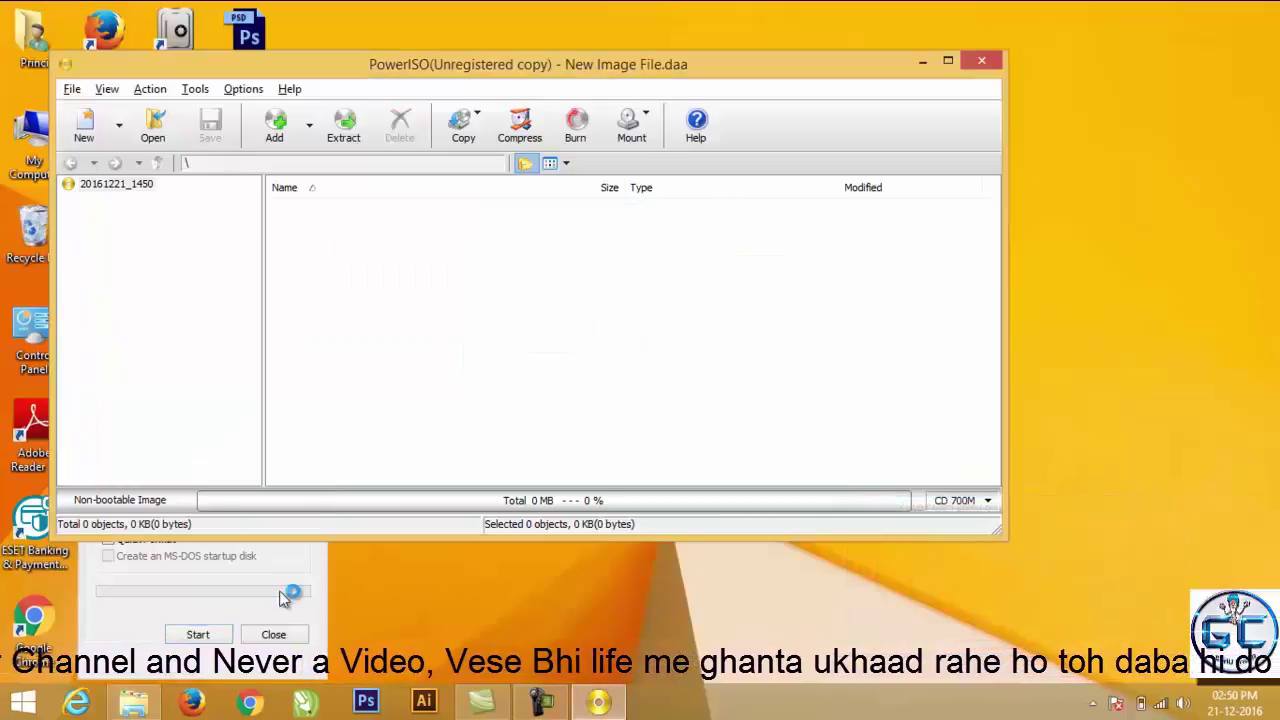
click(273, 634)
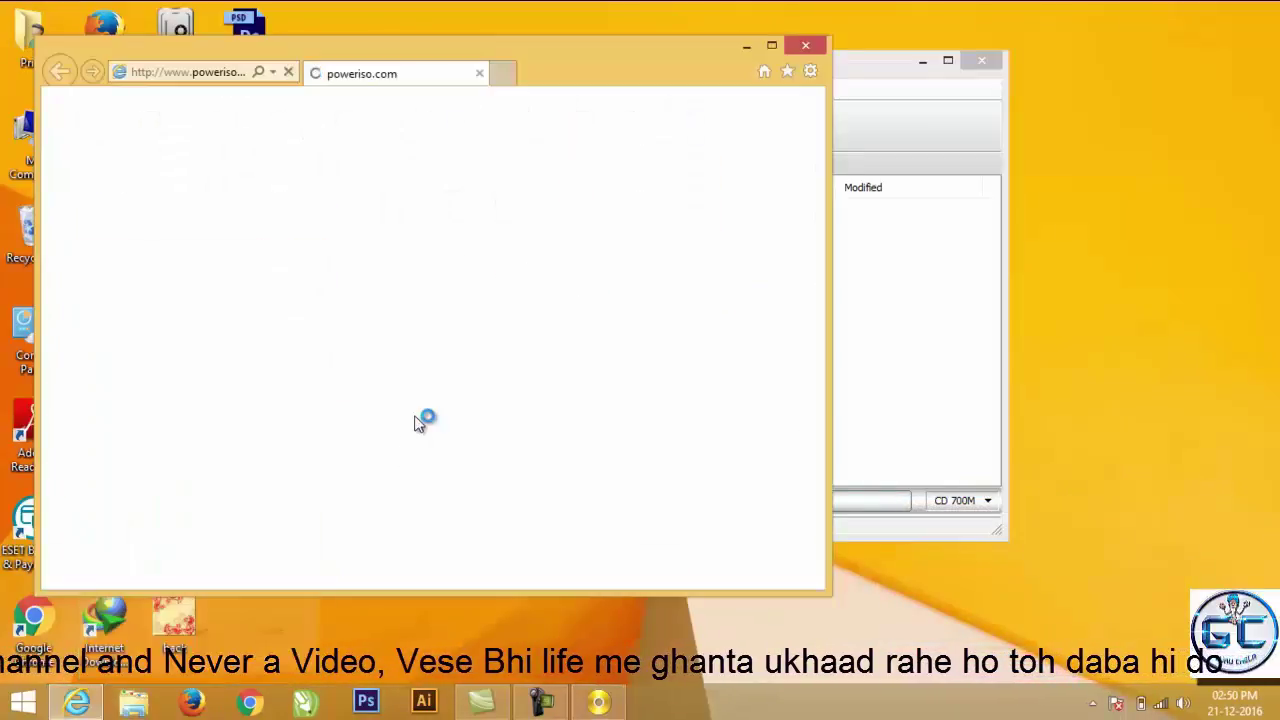
click(808, 44)
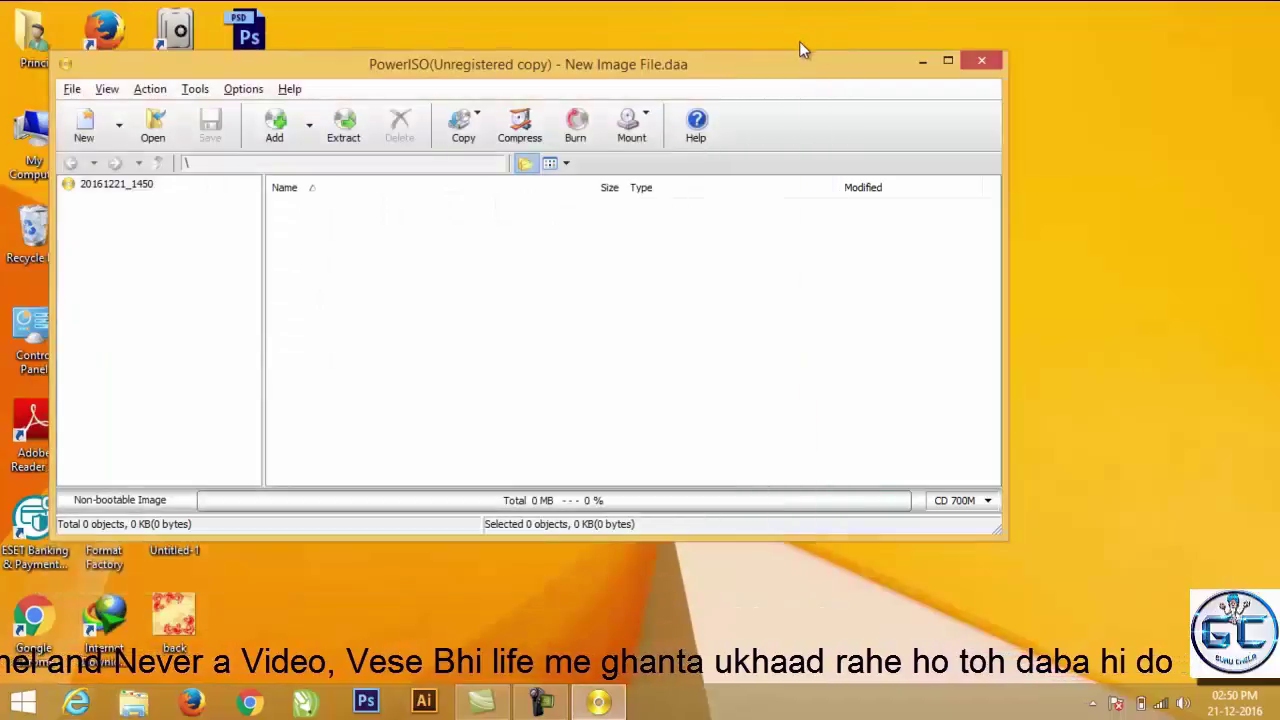
Open the Create Bootable USB Drive tool, restarting PowerISO as administrator and continuing unregistered.
click(195, 89)
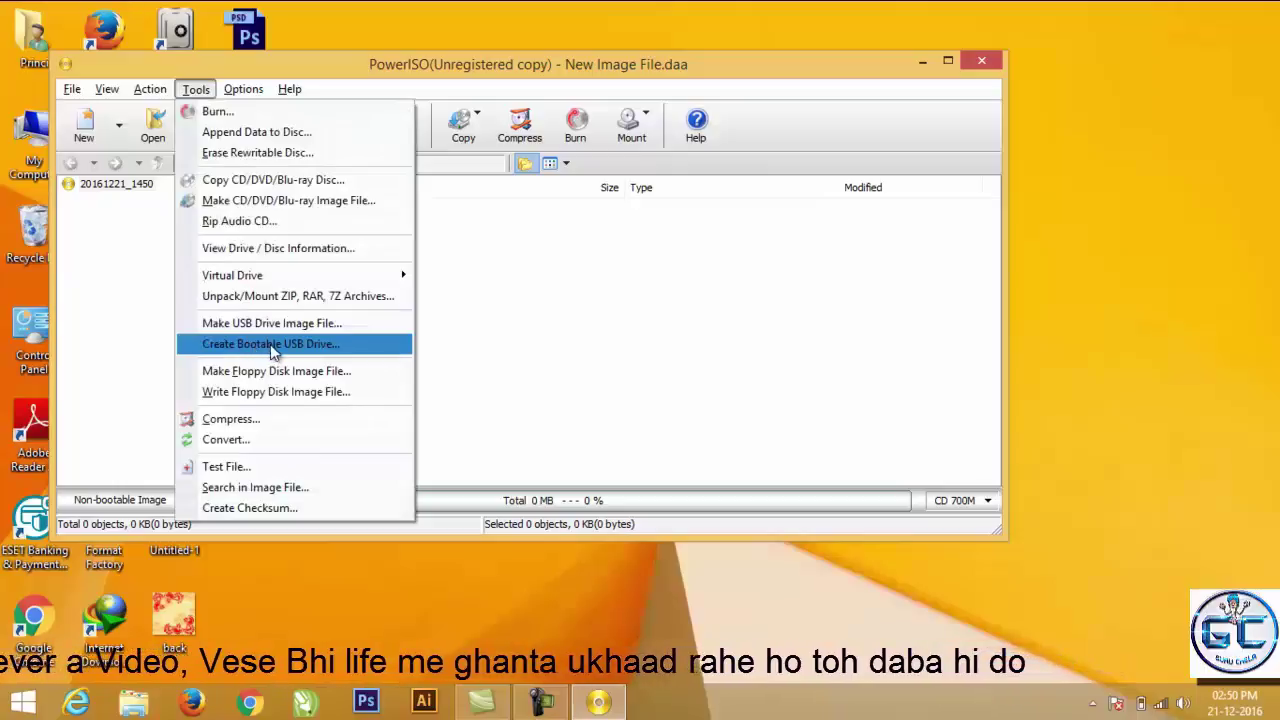
click(272, 346)
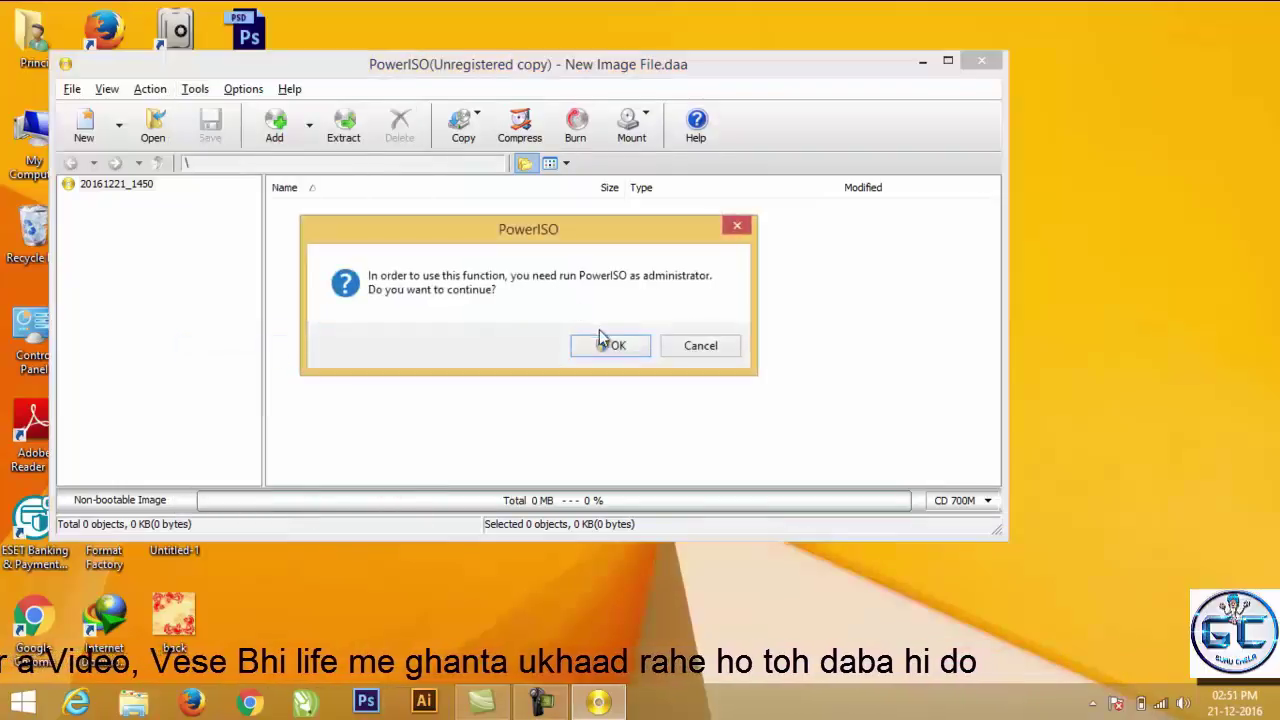
click(610, 346)
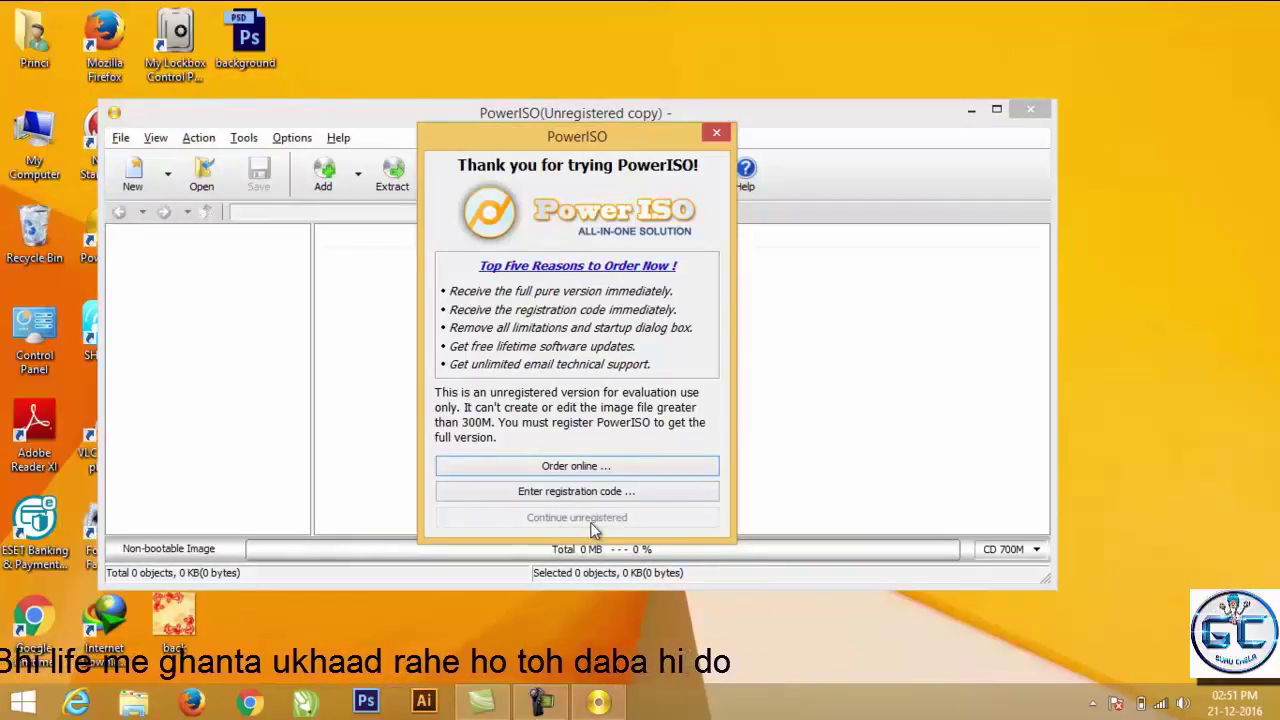
click(592, 519)
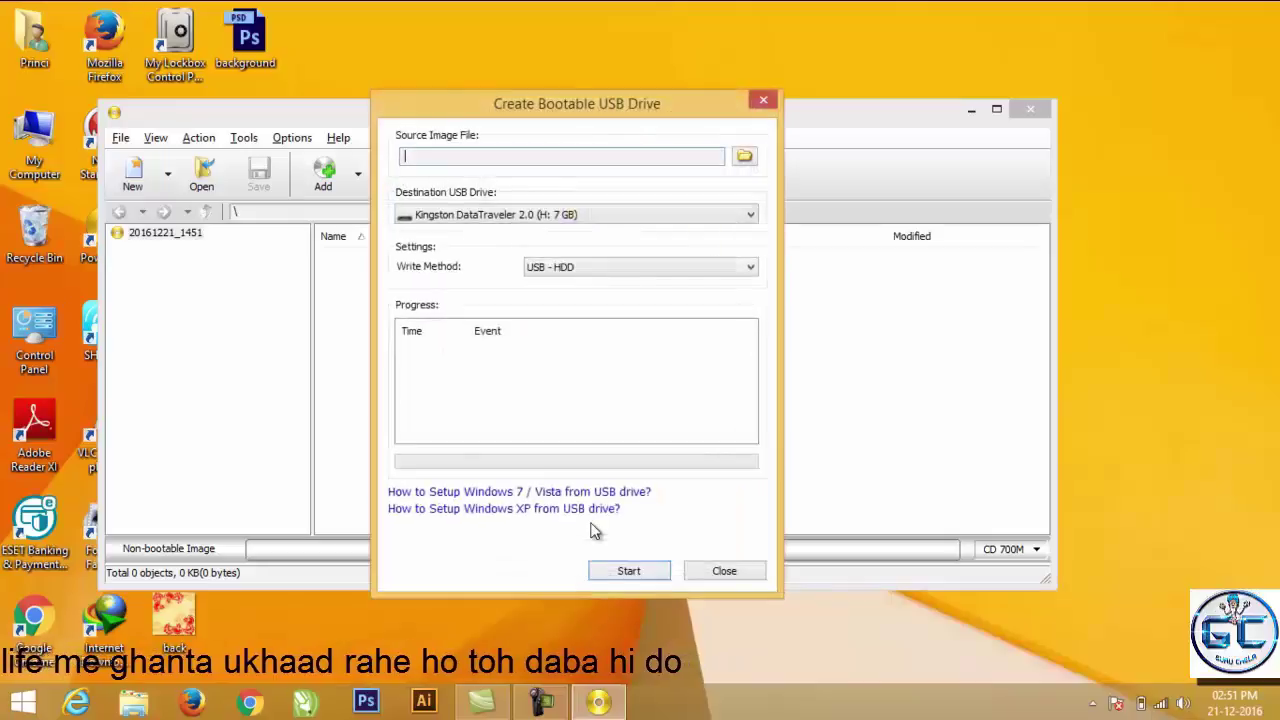
Choose Window 8.1.nrg from the Softwares folder on Local Disk (F:) as the source image file.
click(745, 158)
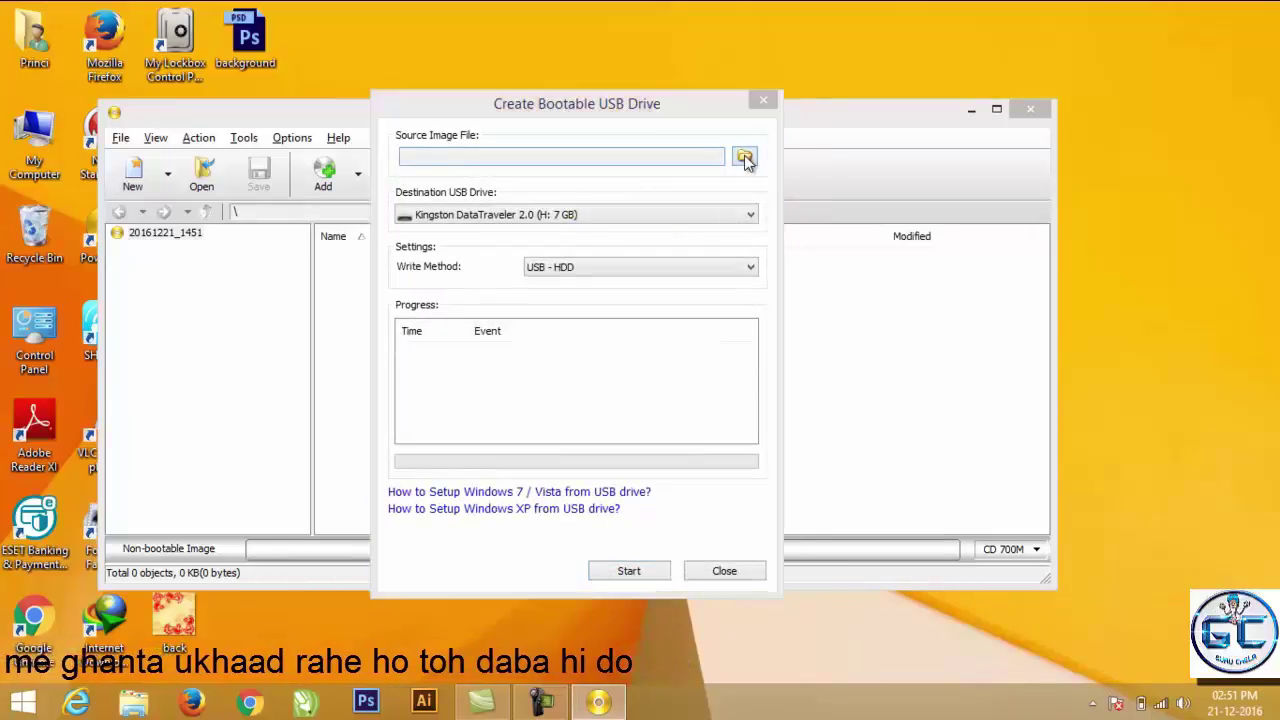
click(745, 158)
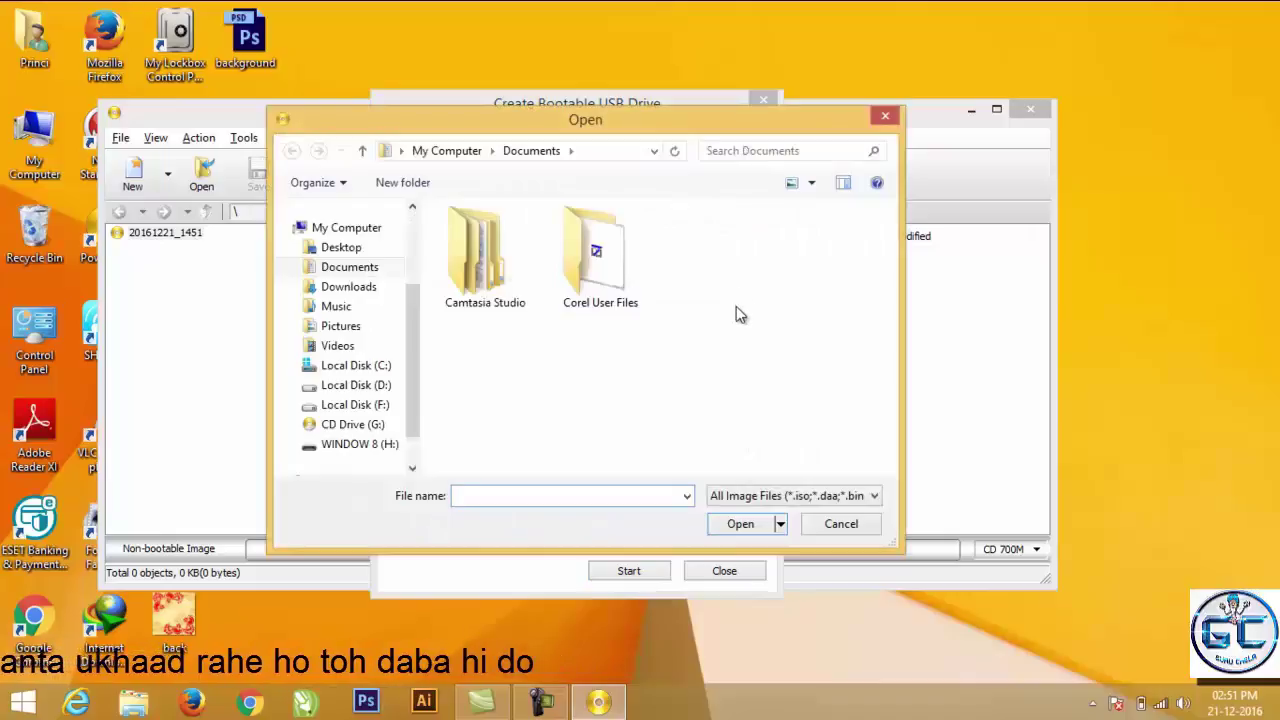
click(380, 405)
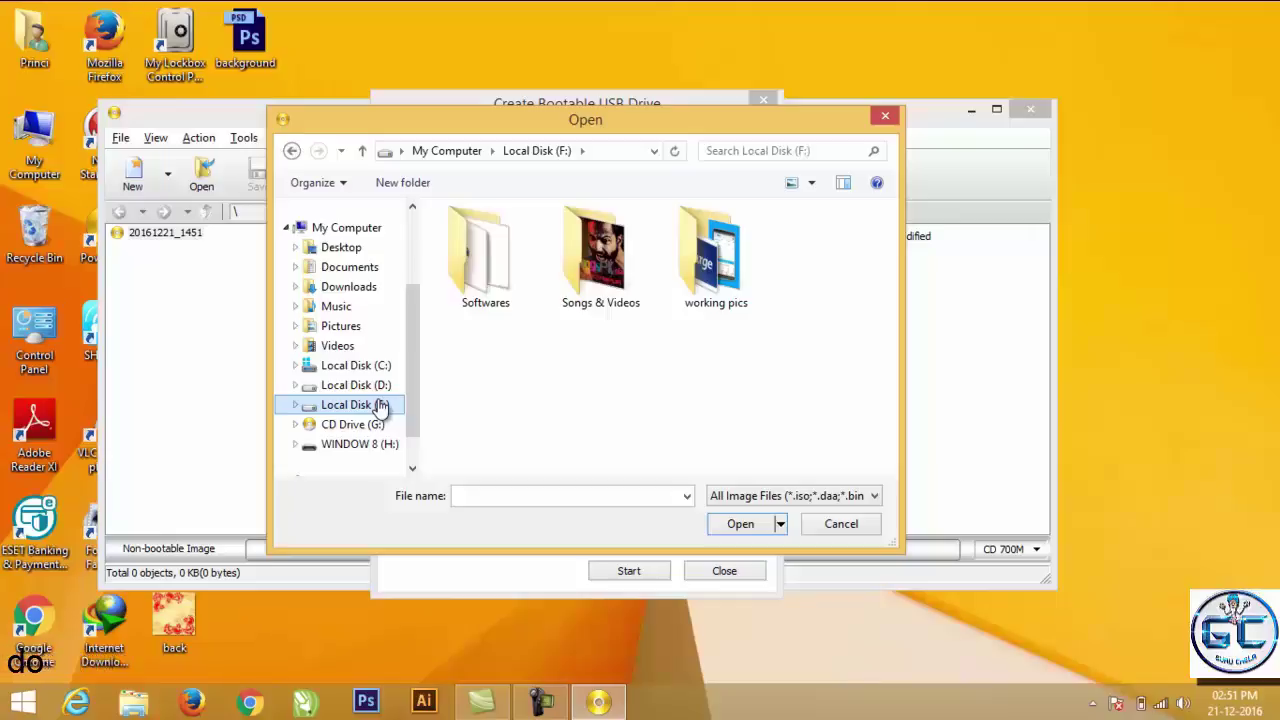
click(486, 258)
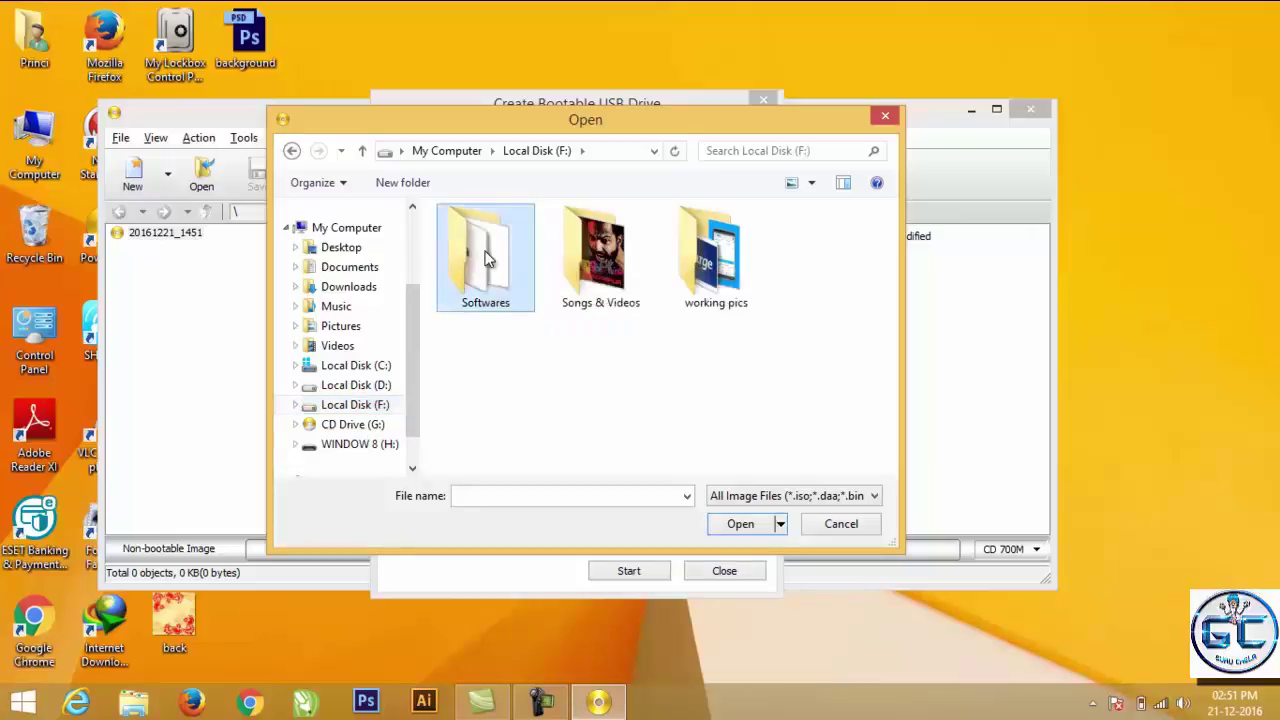
double_click(486, 258)
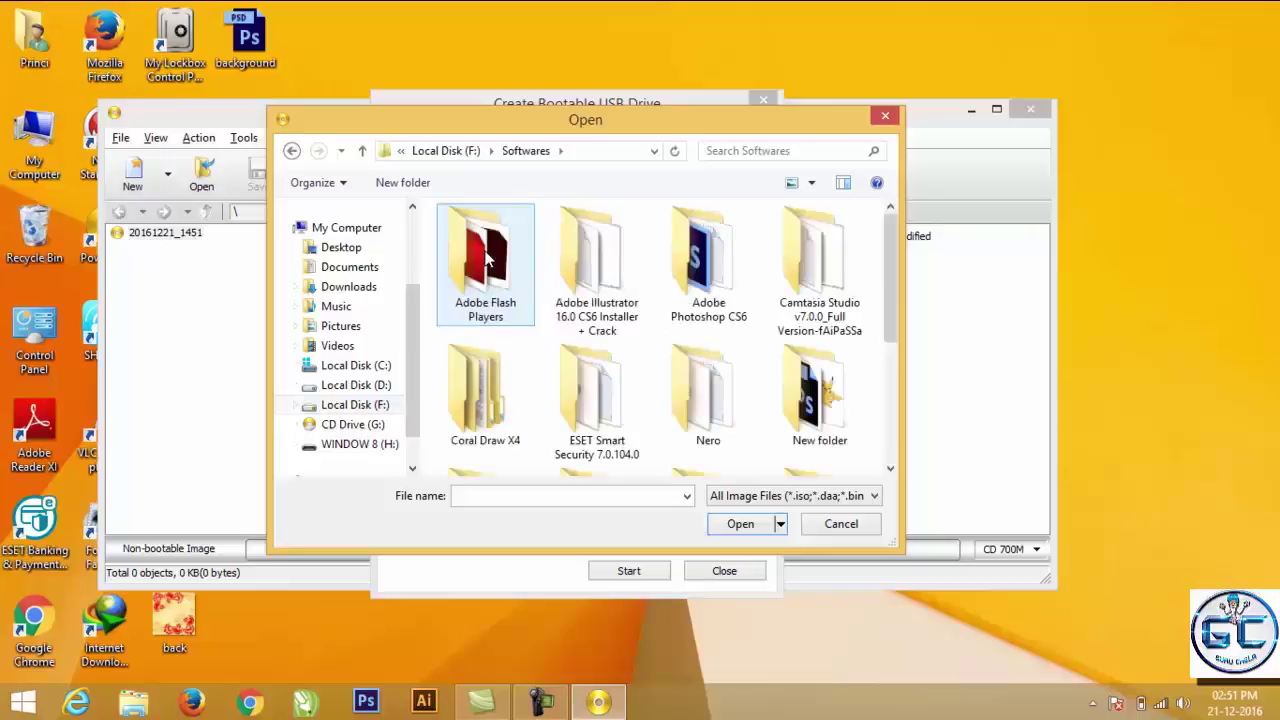
click(891, 471)
click(891, 471)
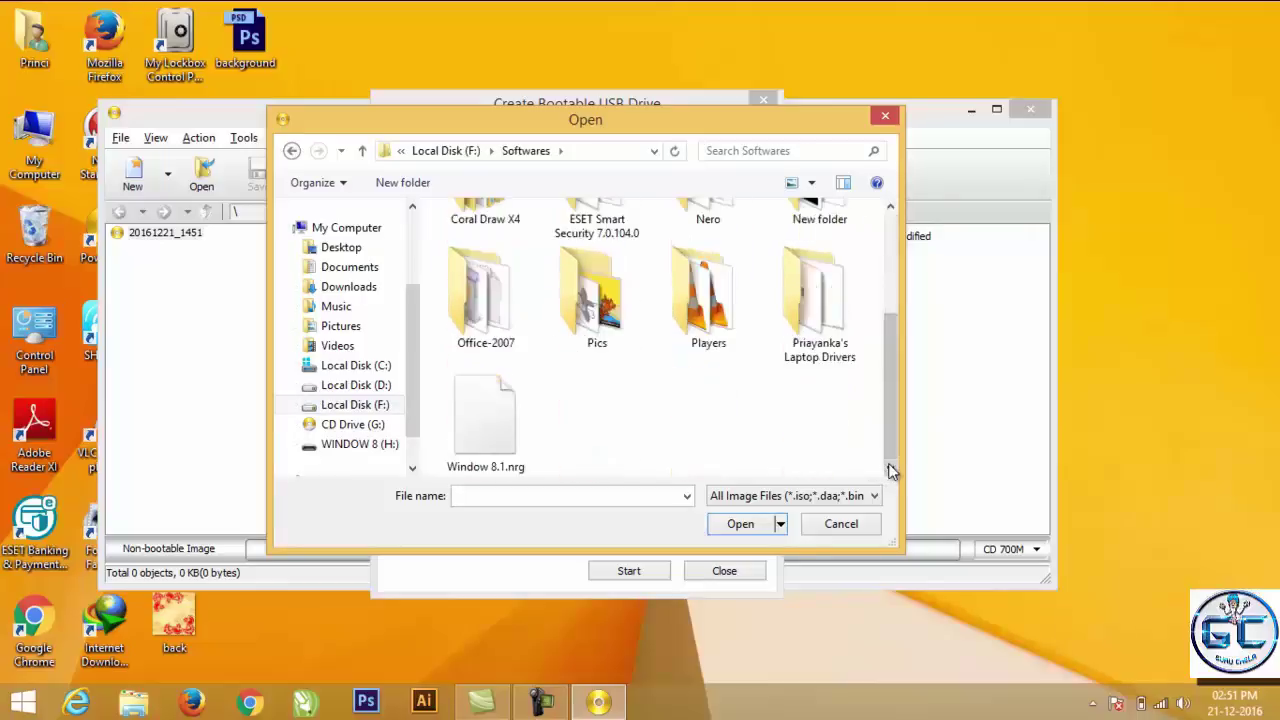
double_click(480, 462)
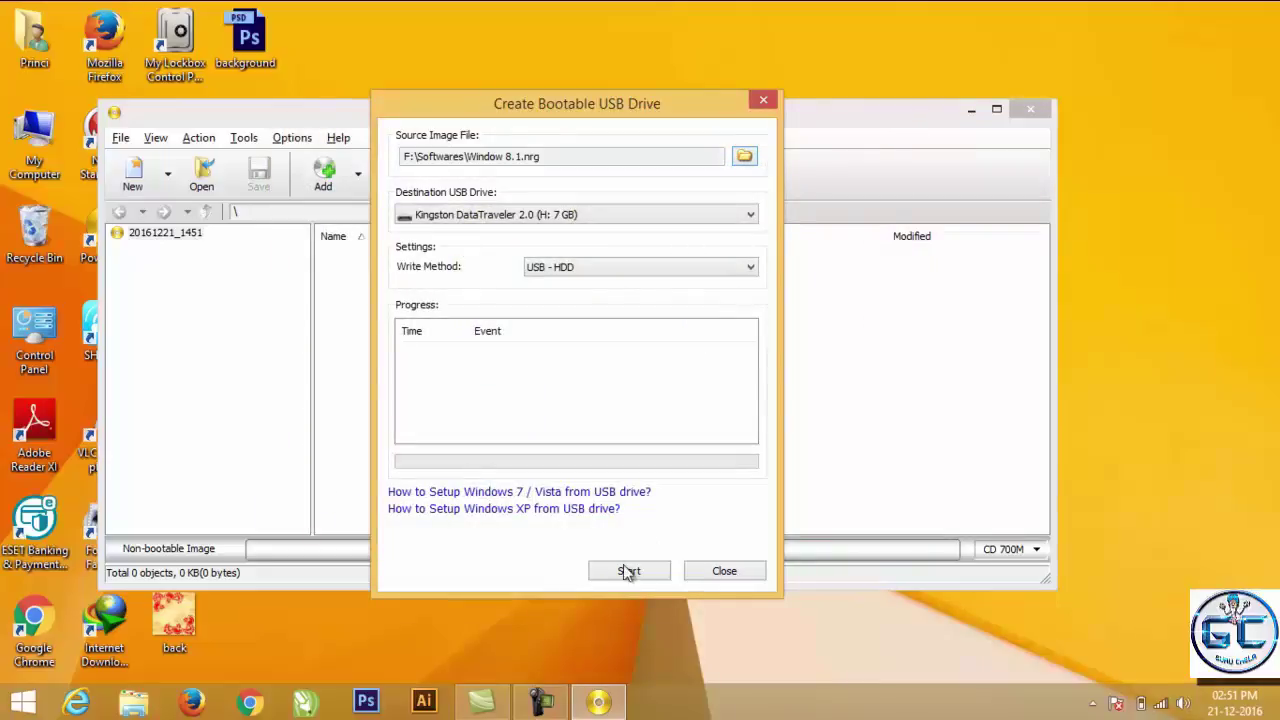
Start writing the image to the Kingston DataTraveler 2.0 (H:) drive with the USB-HDD method, agreeing to overwrite its data.
click(646, 572)
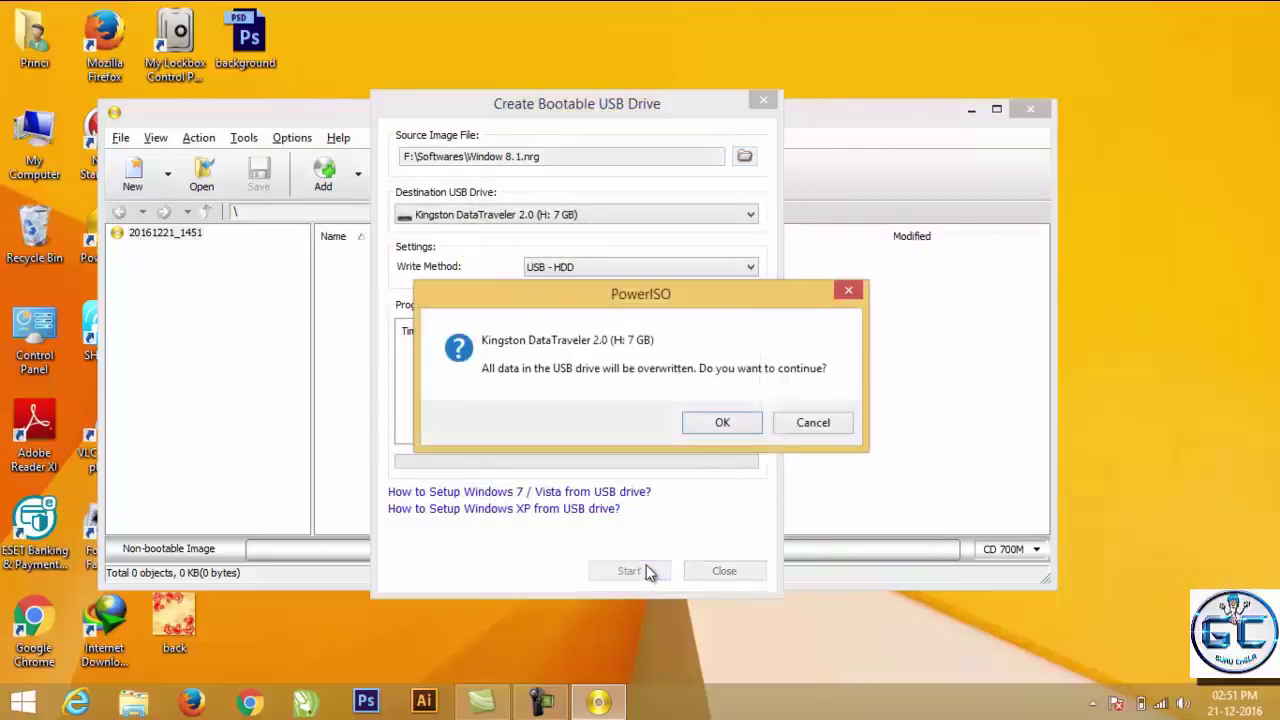
click(723, 422)
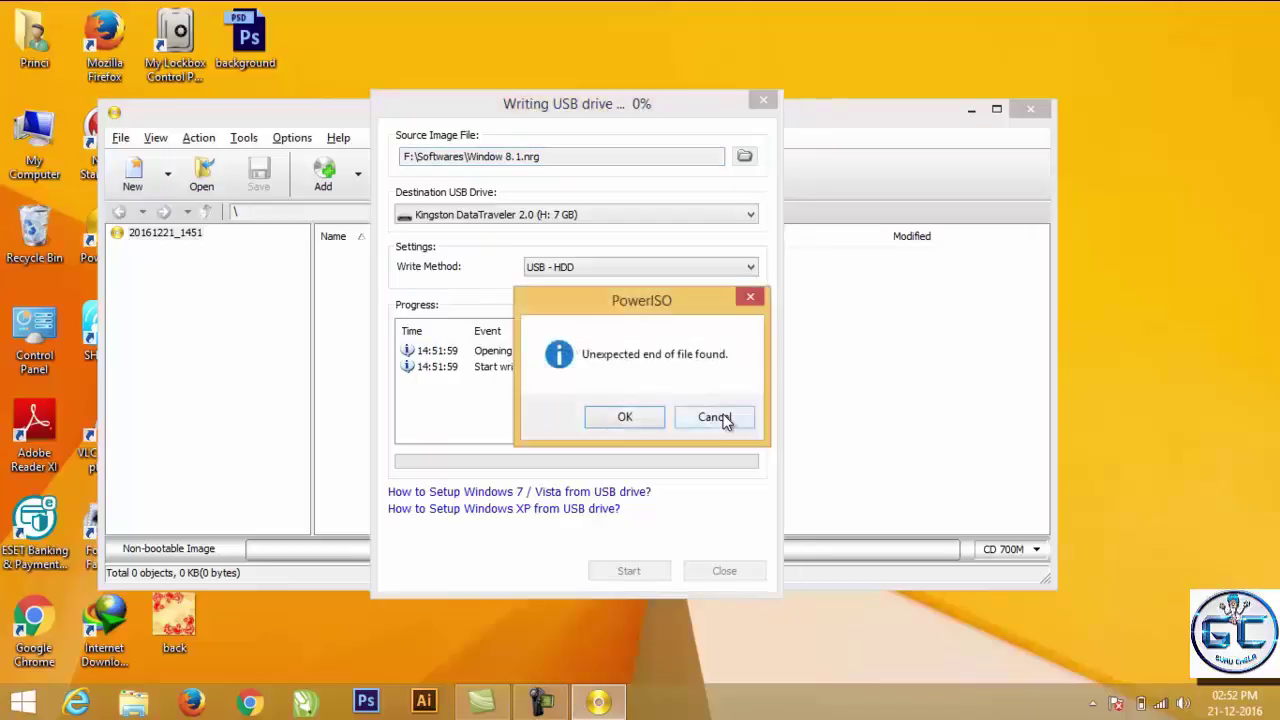
click(632, 419)
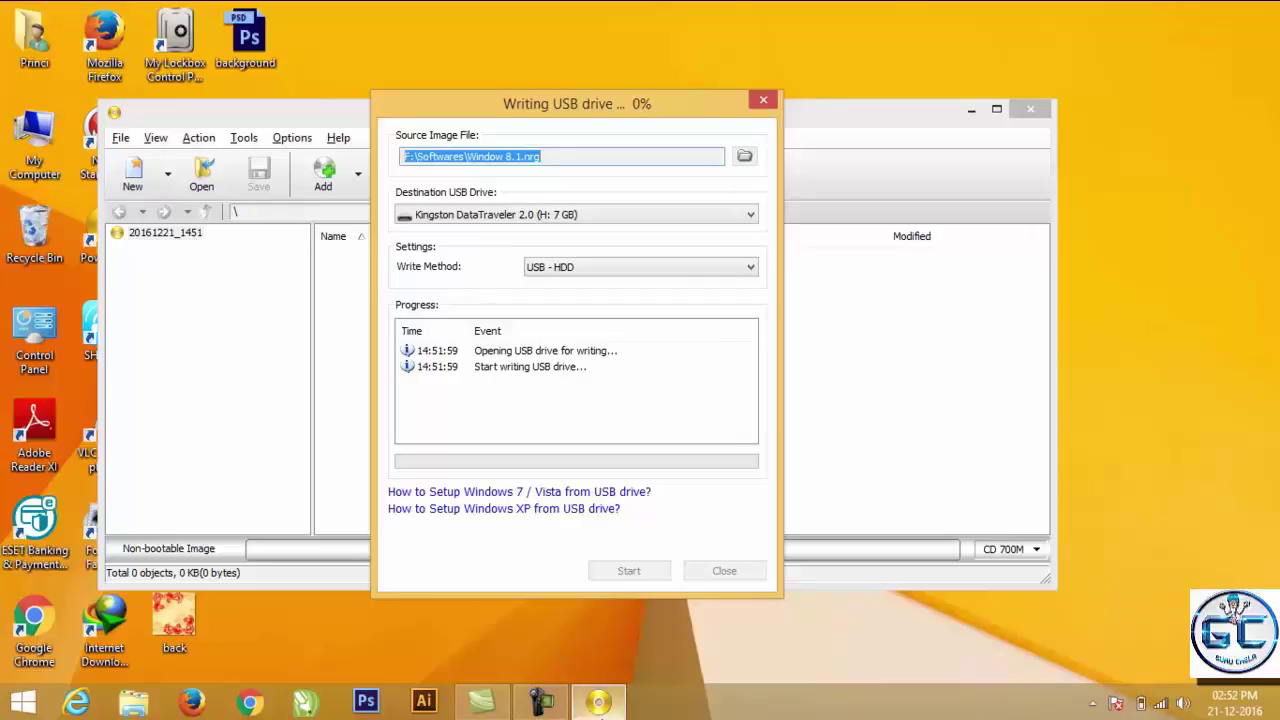
right_click(598, 703)
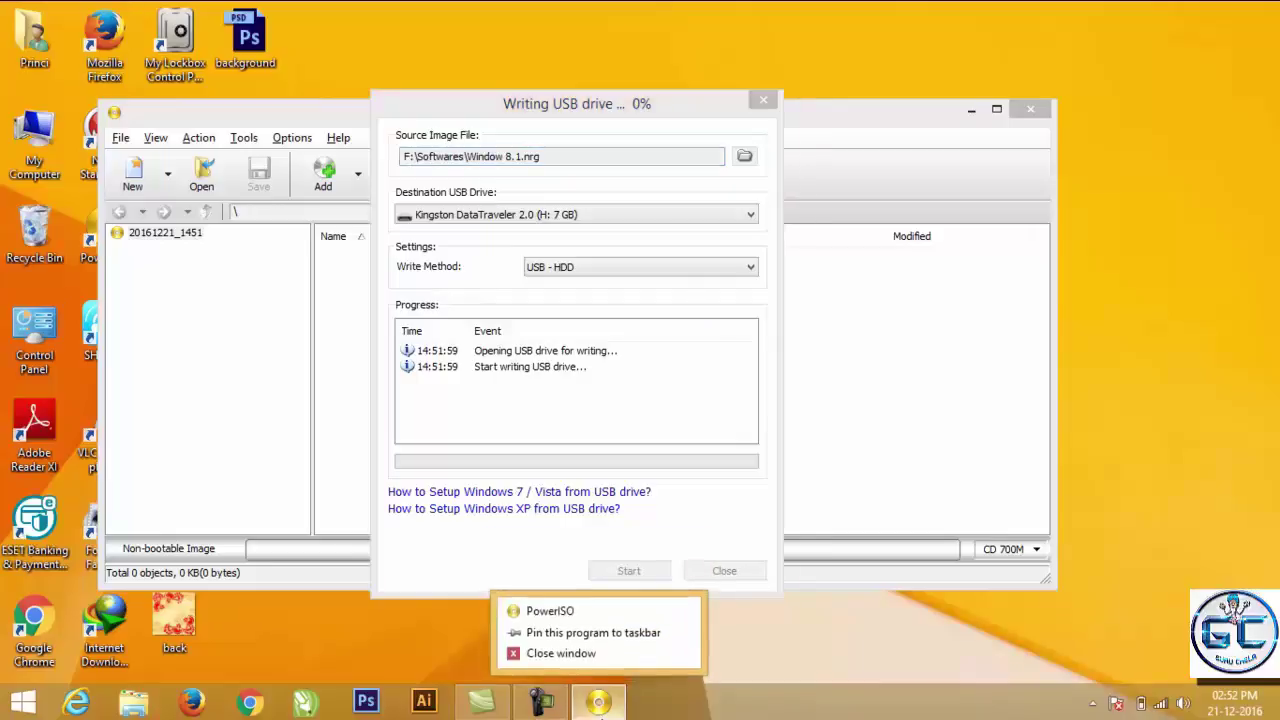
click(579, 655)
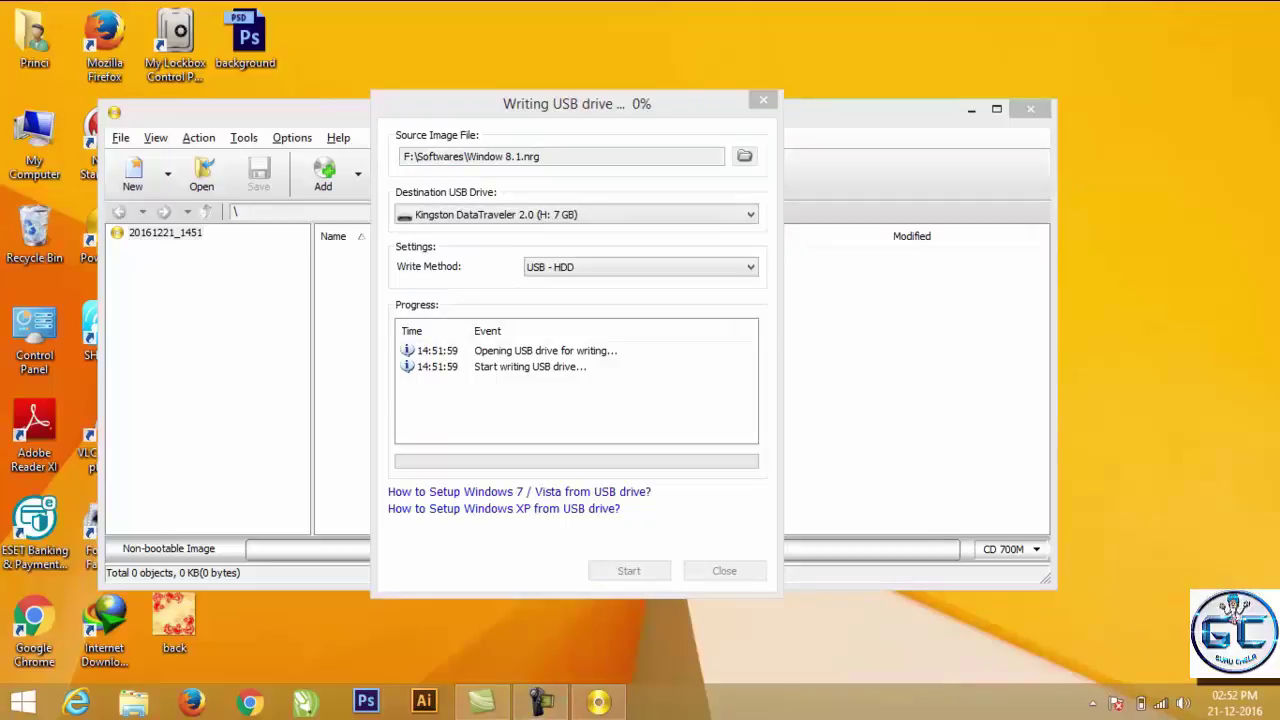
key(XF86AudioRaiseVolume)
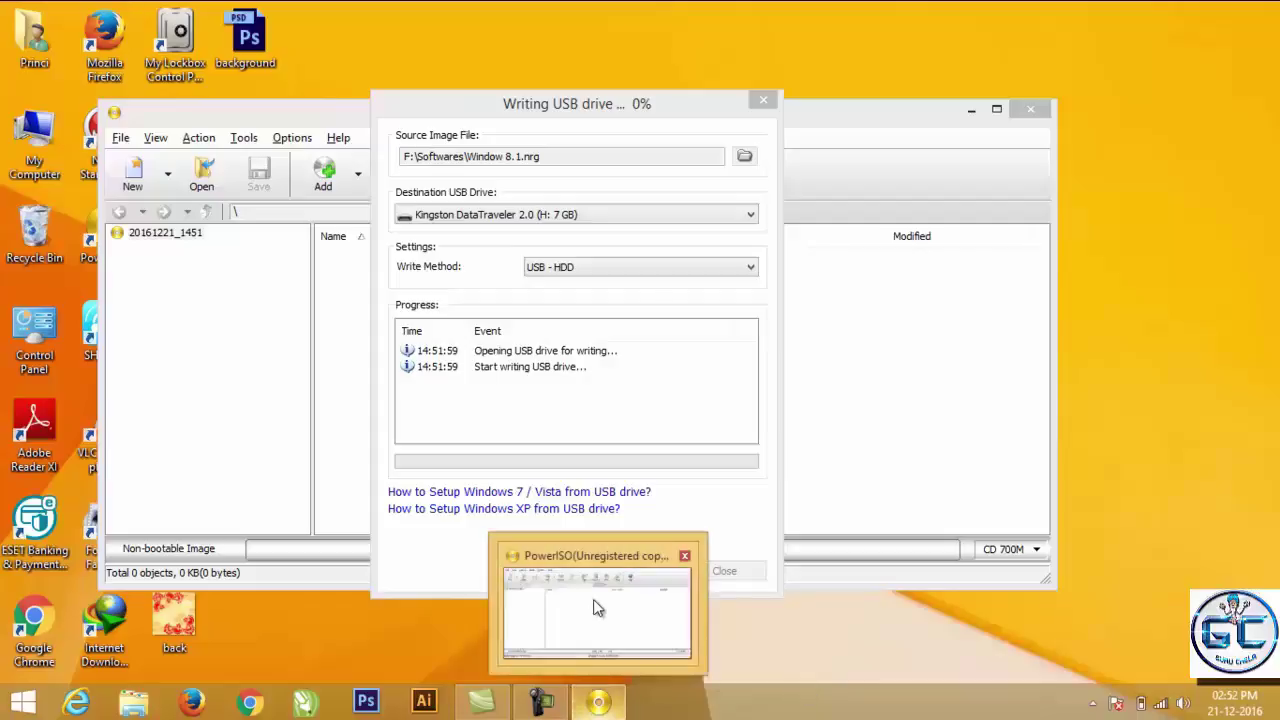
click(735, 367)
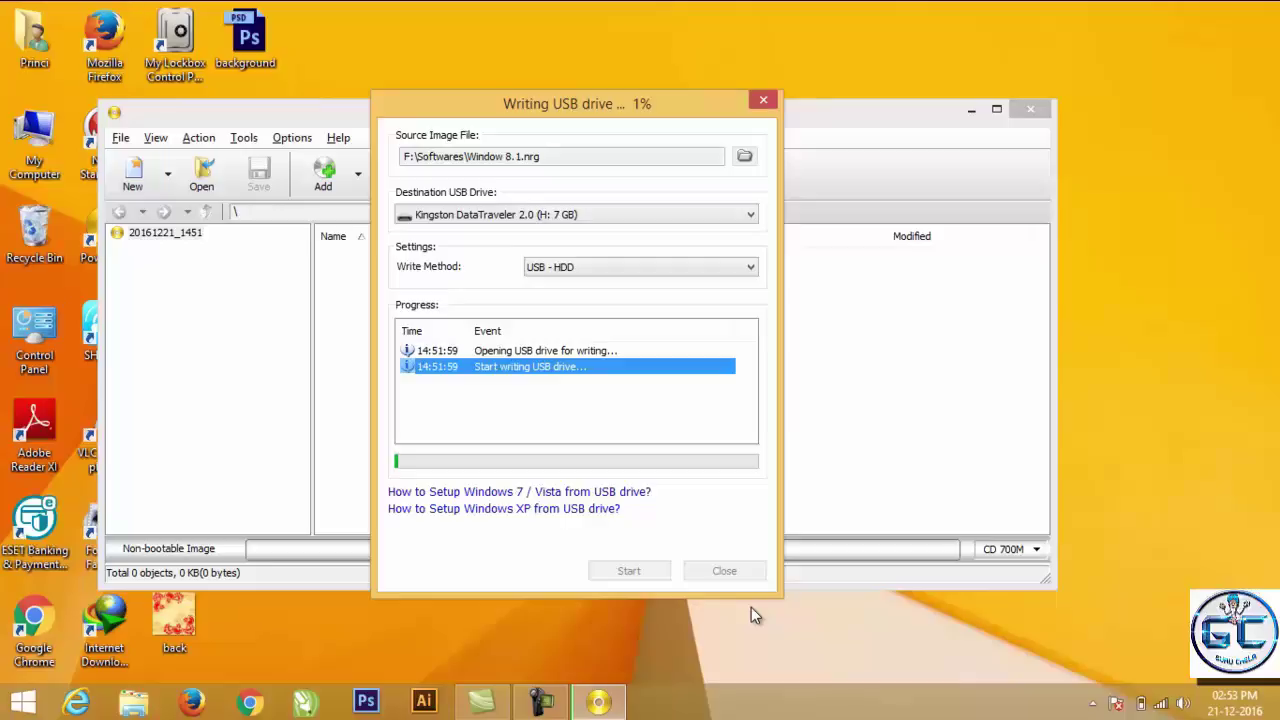
mouse_move(555, 700)
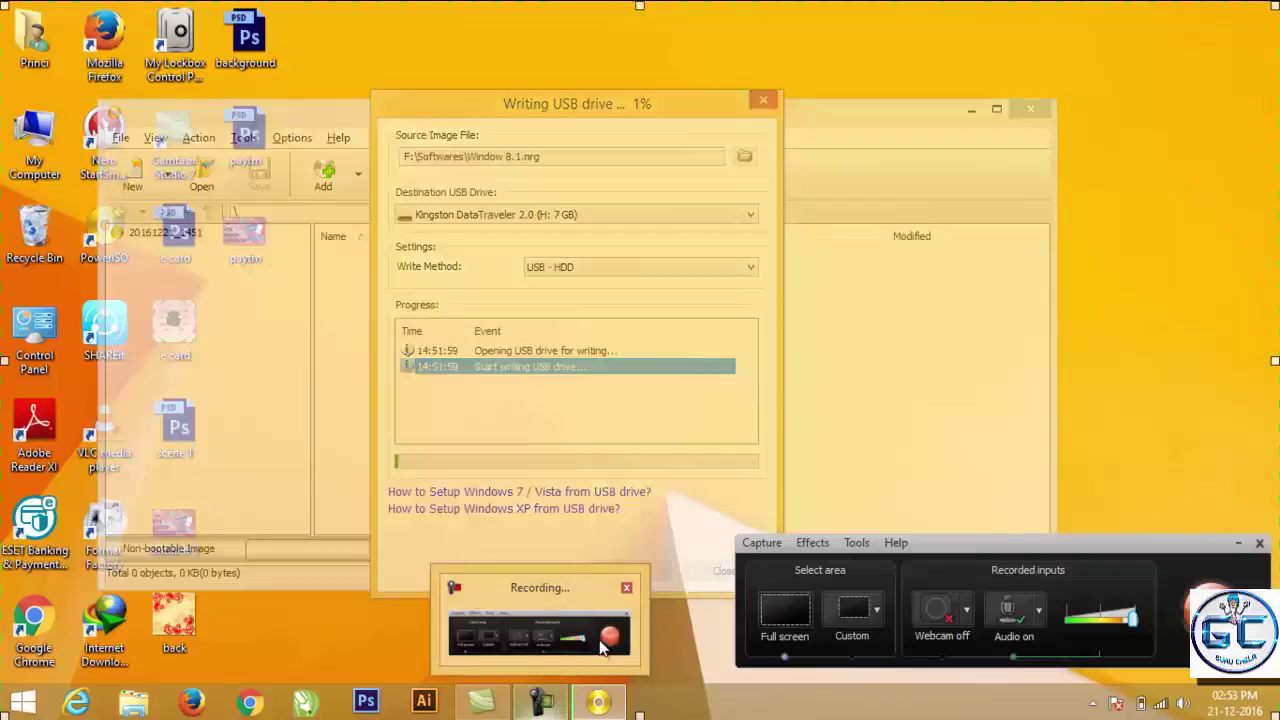
click(608, 645)
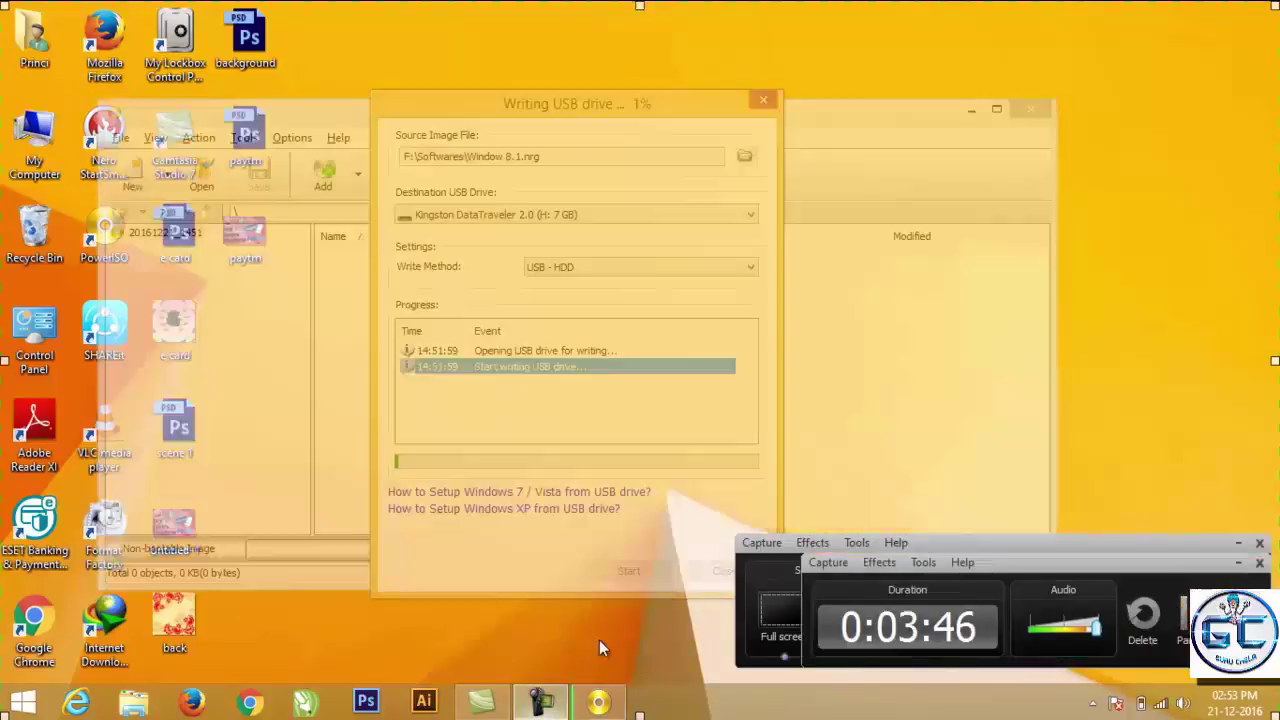